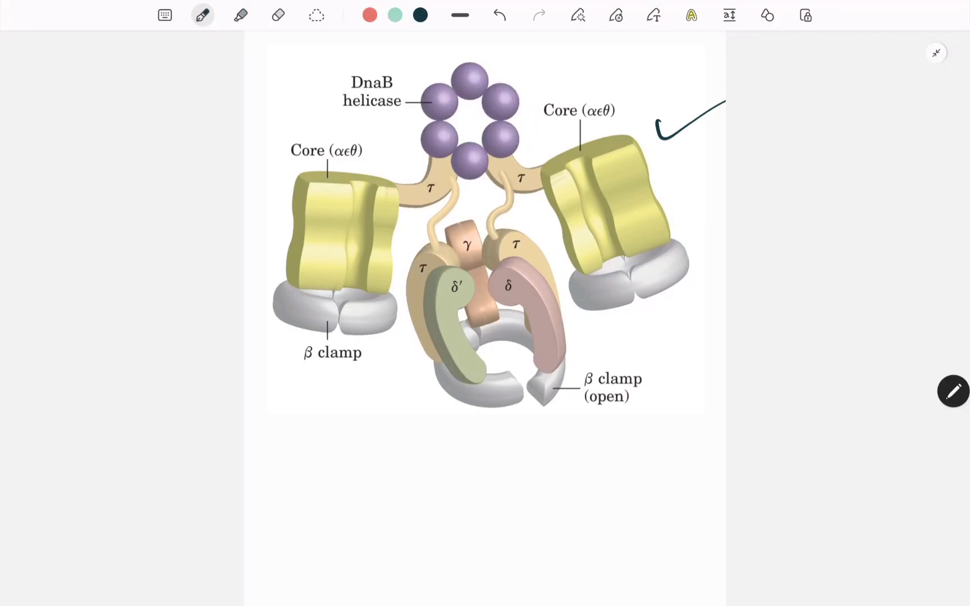
Step: Handwrite the title words "Architecture of" below the diagram
{"action": "mouse_move", "coordinate": [310, 466]}
{"action": "left_mouse_down"}
{"action": "mouse_move", "coordinate": [325, 470]}
{"action": "mouse_move", "coordinate": [352, 453]}
{"action": "mouse_move", "coordinate": [368, 465]}
{"action": "left_mouse_up"}
{"action": "mouse_move", "coordinate": [371, 434]}
{"action": "left_mouse_down"}
{"action": "mouse_move", "coordinate": [384, 463]}
{"action": "mouse_move", "coordinate": [406, 465]}
{"action": "mouse_move", "coordinate": [420, 448]}
{"action": "left_mouse_up"}
{"action": "left_click", "coordinate": [399, 444]}
{"action": "mouse_move", "coordinate": [418, 455]}
{"action": "left_mouse_down"}
{"action": "mouse_move", "coordinate": [439, 466]}
{"action": "mouse_move", "coordinate": [464, 459]}
{"action": "left_mouse_up"}
{"action": "left_click", "coordinate": [462, 437]}
{"action": "left_click_drag", "start_coordinate": [457, 444], "coordinate": [567, 454]}
{"action": "mouse_move", "coordinate": [585, 434]}
{"action": "left_mouse_down"}
{"action": "mouse_move", "coordinate": [584, 456]}
{"action": "mouse_move", "coordinate": [616, 437]}
{"action": "left_mouse_up"}
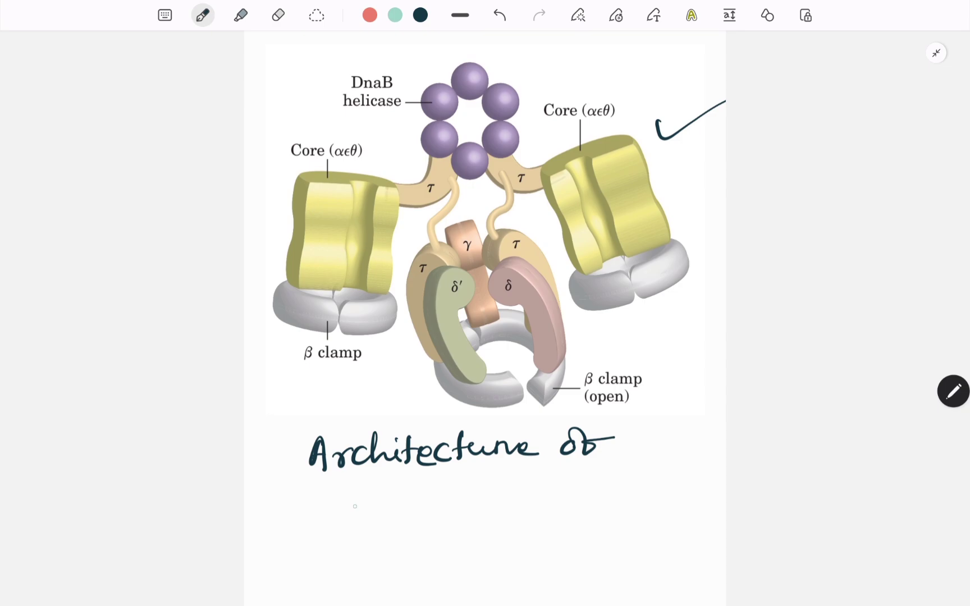
Step: Write the title's next lines, "bacterial DNA polym-erase III"
{"action": "mouse_move", "coordinate": [357, 481]}
{"action": "left_mouse_down"}
{"action": "mouse_move", "coordinate": [371, 502]}
{"action": "mouse_move", "coordinate": [435, 507]}
{"action": "left_mouse_up"}
{"action": "mouse_move", "coordinate": [425, 498]}
{"action": "left_mouse_down"}
{"action": "mouse_move", "coordinate": [540, 493]}
{"action": "mouse_move", "coordinate": [580, 471]}
{"action": "mouse_move", "coordinate": [624, 498]}
{"action": "mouse_move", "coordinate": [646, 474]}
{"action": "mouse_move", "coordinate": [662, 507]}
{"action": "mouse_move", "coordinate": [689, 467]}
{"action": "mouse_move", "coordinate": [701, 484]}
{"action": "left_mouse_up"}
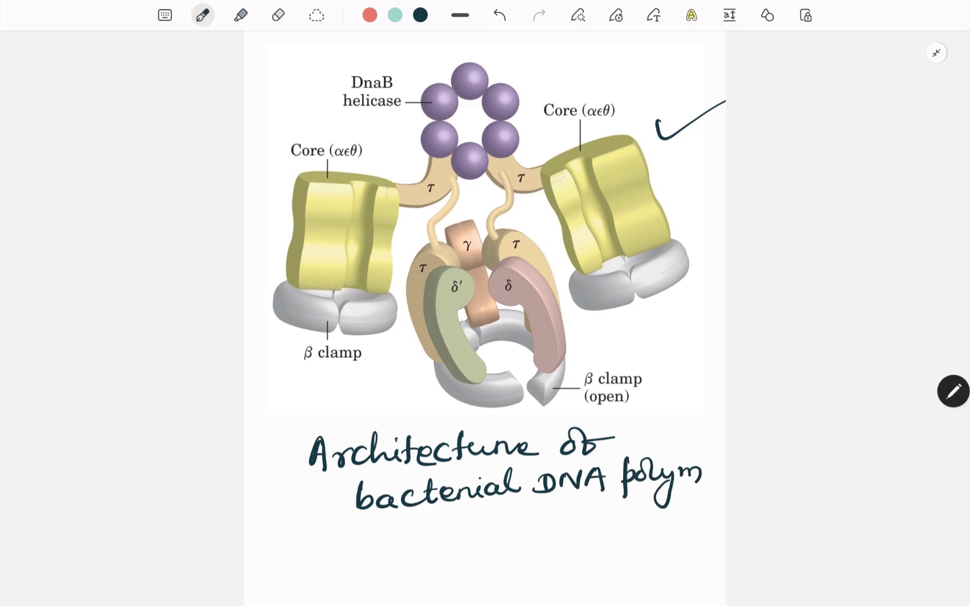
{"action": "left_click_drag", "start_coordinate": [338, 537], "coordinate": [446, 549]}
{"action": "left_click_drag", "start_coordinate": [314, 536], "coordinate": [324, 536]}
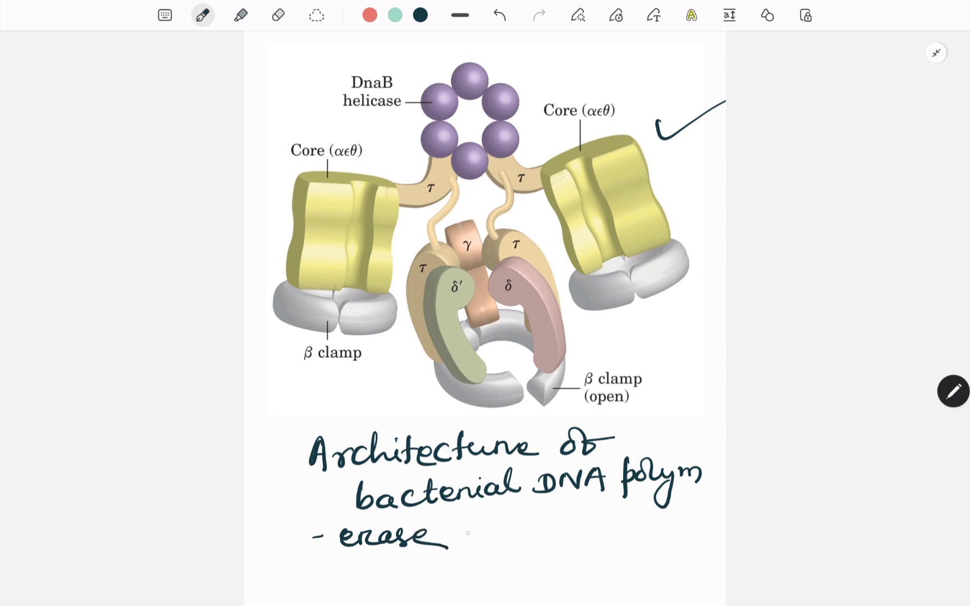
{"action": "mouse_move", "coordinate": [465, 522]}
{"action": "left_mouse_down"}
{"action": "mouse_move", "coordinate": [464, 542]}
{"action": "mouse_move", "coordinate": [475, 541]}
{"action": "left_mouse_up"}
{"action": "mouse_move", "coordinate": [482, 524]}
{"action": "left_mouse_down"}
{"action": "mouse_move", "coordinate": [482, 543]}
{"action": "mouse_move", "coordinate": [494, 521]}
{"action": "mouse_move", "coordinate": [511, 543]}
{"action": "left_mouse_up"}
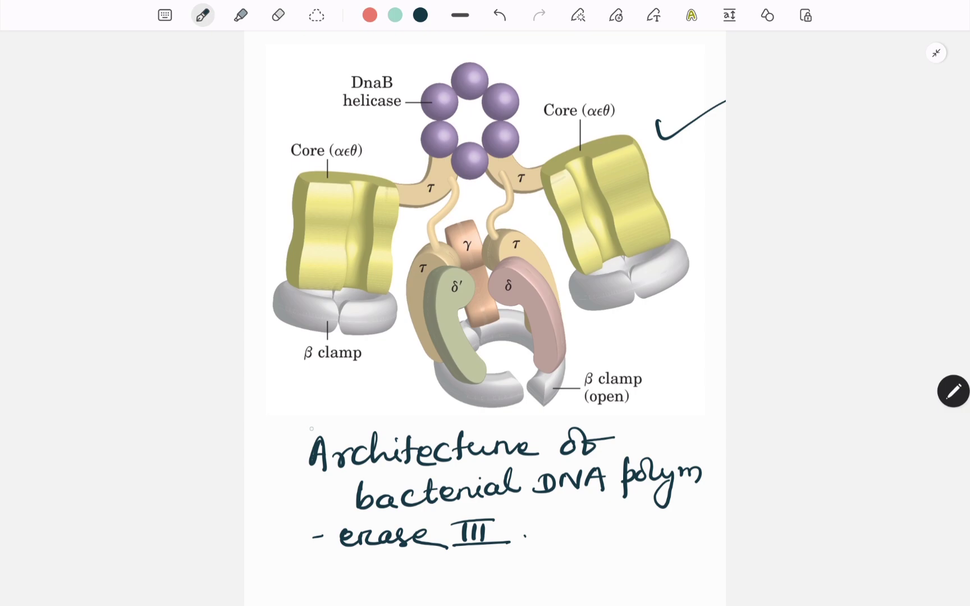
Step: Bracket the title and underline its second and third lines
{"action": "left_click_drag", "start_coordinate": [309, 430], "coordinate": [301, 475]}
{"action": "mouse_move", "coordinate": [524, 508]}
{"action": "left_mouse_down"}
{"action": "mouse_move", "coordinate": [542, 530]}
{"action": "mouse_move", "coordinate": [522, 553]}
{"action": "left_mouse_up"}
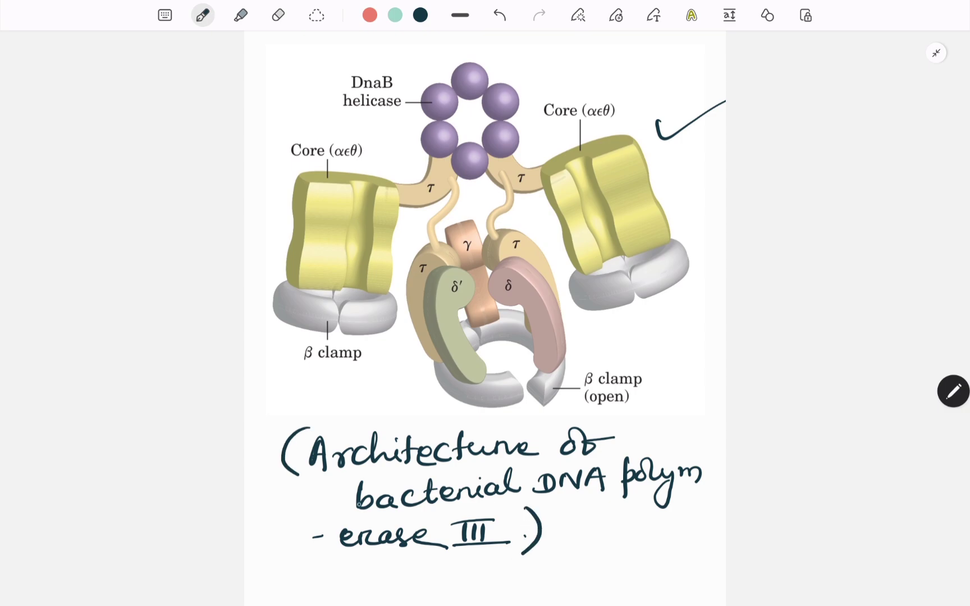
{"action": "left_click_drag", "start_coordinate": [344, 520], "coordinate": [713, 498]}
{"action": "left_click_drag", "start_coordinate": [317, 565], "coordinate": [540, 555]}
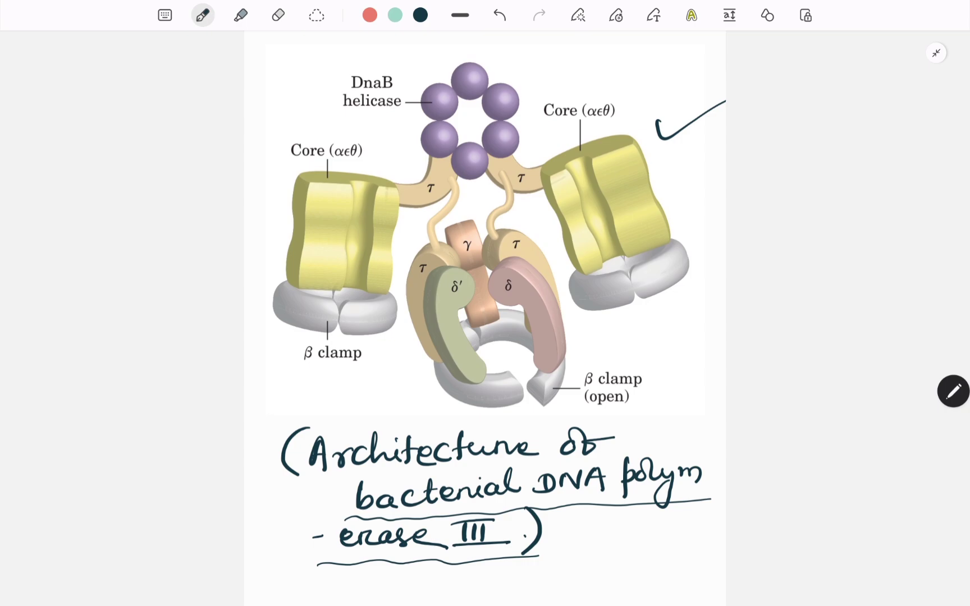
Step: Tick both Core labels, then undo the last tick
{"action": "left_click_drag", "start_coordinate": [301, 123], "coordinate": [347, 108]}
{"action": "left_click_drag", "start_coordinate": [567, 88], "coordinate": [627, 67]}
{"action": "key", "text": "ctrl+z"}
Step: Number the Core labels 1 and 2 and tick core 1's αεθ subunits
{"action": "left_click_drag", "start_coordinate": [370, 145], "coordinate": [372, 159]}
{"action": "left_click_drag", "start_coordinate": [618, 106], "coordinate": [637, 119]}
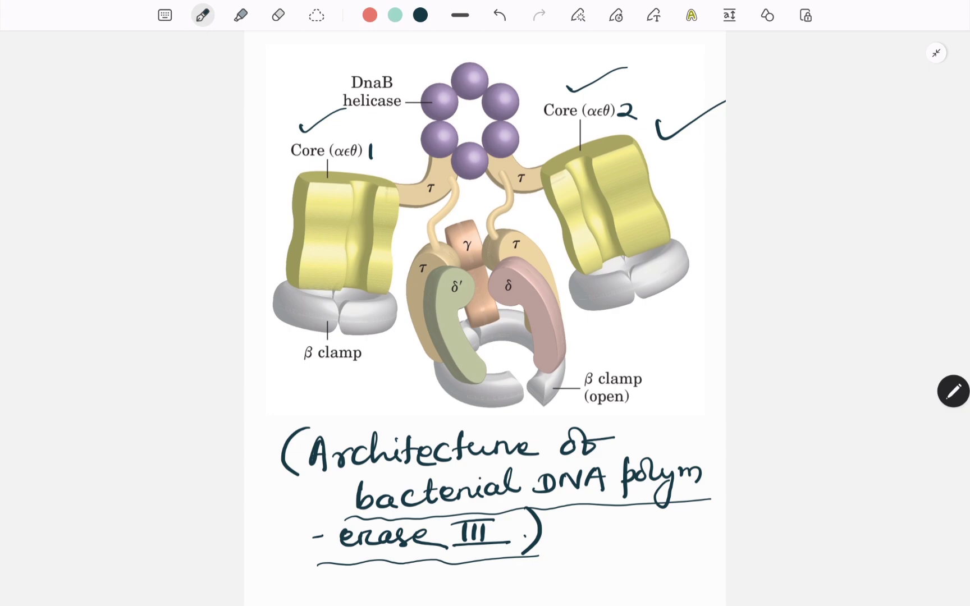
{"action": "left_click_drag", "start_coordinate": [333, 136], "coordinate": [382, 133]}
{"action": "key", "text": "ctrl+z"}
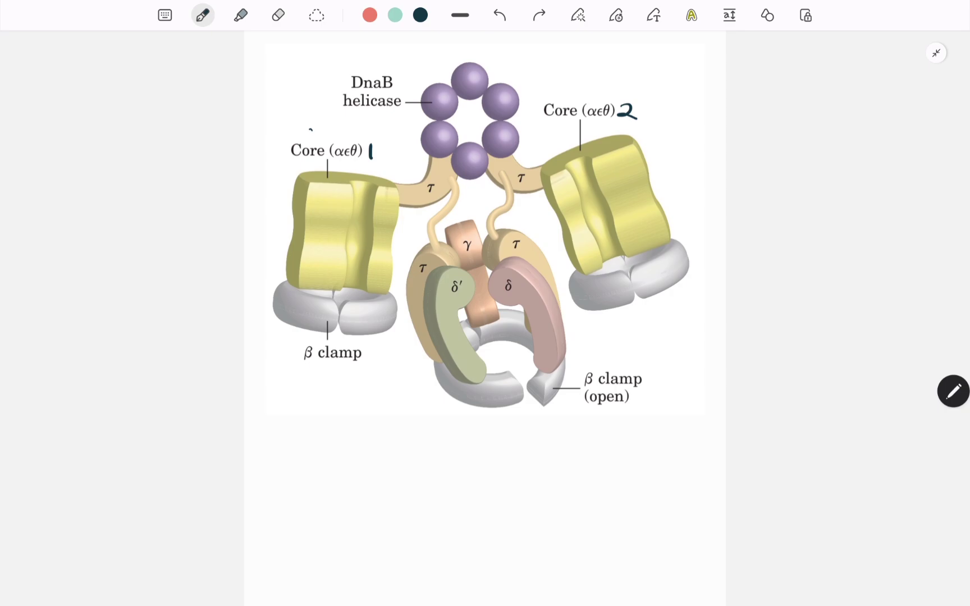
{"action": "left_click_drag", "start_coordinate": [310, 131], "coordinate": [341, 119]}
{"action": "left_click_drag", "start_coordinate": [562, 78], "coordinate": [611, 65]}
{"action": "mouse_move", "coordinate": [354, 447]}
{"action": "left_mouse_down"}
{"action": "mouse_move", "coordinate": [351, 463]}
{"action": "mouse_move", "coordinate": [415, 458]}
{"action": "mouse_move", "coordinate": [421, 481]}
{"action": "mouse_move", "coordinate": [433, 462]}
{"action": "mouse_move", "coordinate": [487, 455]}
{"action": "left_mouse_up"}
{"action": "mouse_move", "coordinate": [495, 448]}
{"action": "left_mouse_down"}
{"action": "mouse_move", "coordinate": [518, 459]}
{"action": "mouse_move", "coordinate": [530, 431]}
{"action": "left_mouse_up"}
{"action": "mouse_move", "coordinate": [528, 454]}
{"action": "left_mouse_down"}
{"action": "mouse_move", "coordinate": [559, 461]}
{"action": "mouse_move", "coordinate": [554, 482]}
{"action": "left_mouse_up"}
{"action": "left_click_drag", "start_coordinate": [605, 443], "coordinate": [599, 458]}
{"action": "mouse_move", "coordinate": [611, 452]}
{"action": "left_mouse_down"}
{"action": "mouse_move", "coordinate": [650, 452]}
{"action": "mouse_move", "coordinate": [655, 473]}
{"action": "mouse_move", "coordinate": [683, 429]}
{"action": "mouse_move", "coordinate": [709, 449]}
{"action": "mouse_move", "coordinate": [698, 450]}
{"action": "left_mouse_up"}
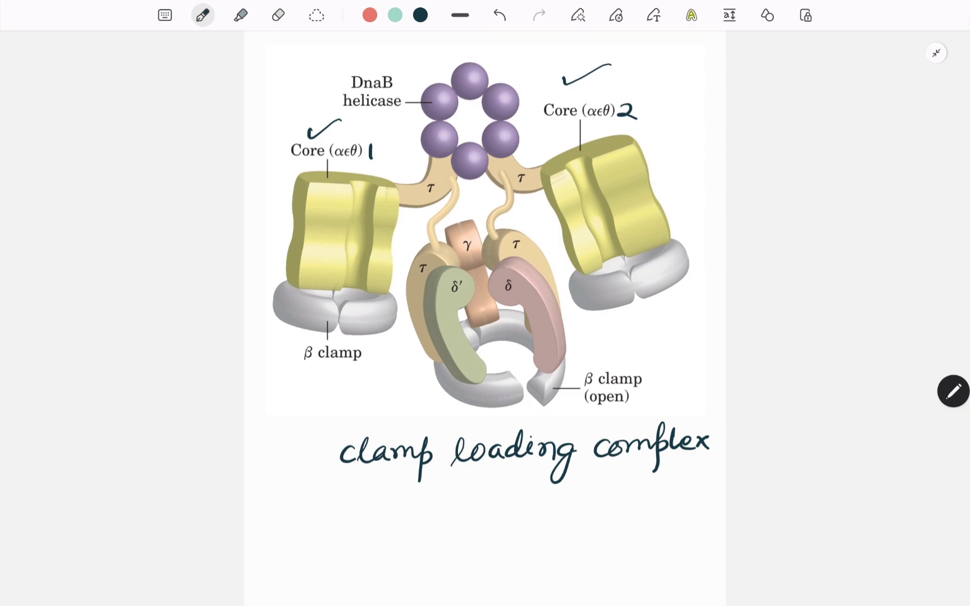
{"action": "left_click_drag", "start_coordinate": [570, 330], "coordinate": [618, 318]}
{"action": "left_click_drag", "start_coordinate": [327, 482], "coordinate": [726, 475]}
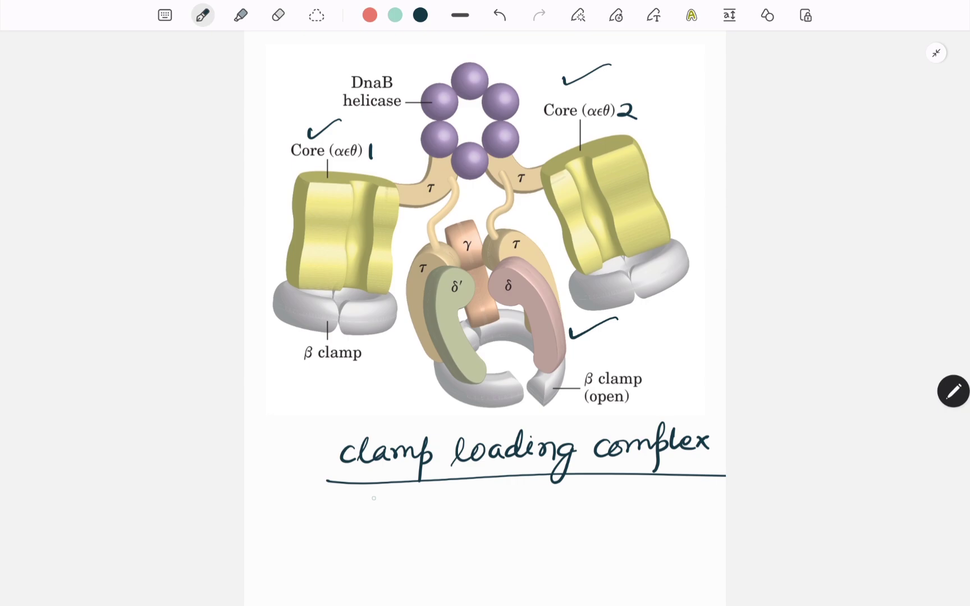
{"action": "left_click_drag", "start_coordinate": [418, 496], "coordinate": [402, 520]}
{"action": "mouse_move", "coordinate": [453, 502]}
{"action": "left_mouse_down"}
{"action": "mouse_move", "coordinate": [442, 521]}
{"action": "mouse_move", "coordinate": [556, 502]}
{"action": "mouse_move", "coordinate": [570, 514]}
{"action": "left_mouse_up"}
{"action": "left_click", "coordinate": [509, 513]}
{"action": "mouse_move", "coordinate": [560, 502]}
{"action": "left_mouse_down"}
{"action": "mouse_move", "coordinate": [589, 496]}
{"action": "mouse_move", "coordinate": [578, 517]}
{"action": "left_mouse_up"}
{"action": "left_click", "coordinate": [600, 513]}
{"action": "key", "text": "ctrl+z"}
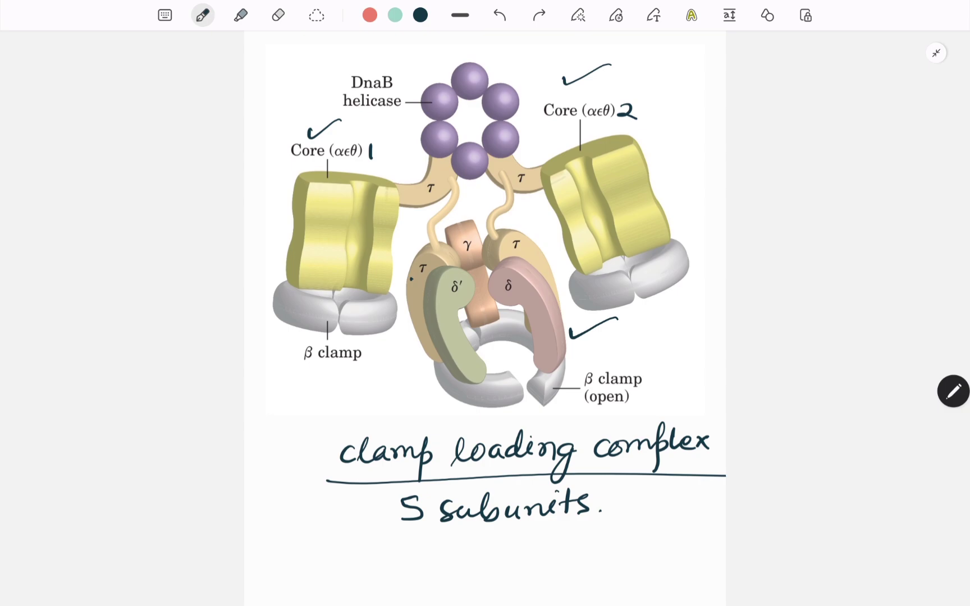
{"action": "left_click_drag", "start_coordinate": [412, 277], "coordinate": [448, 262]}
{"action": "left_click_drag", "start_coordinate": [508, 255], "coordinate": [556, 238]}
{"action": "left_click_drag", "start_coordinate": [459, 254], "coordinate": [497, 235]}
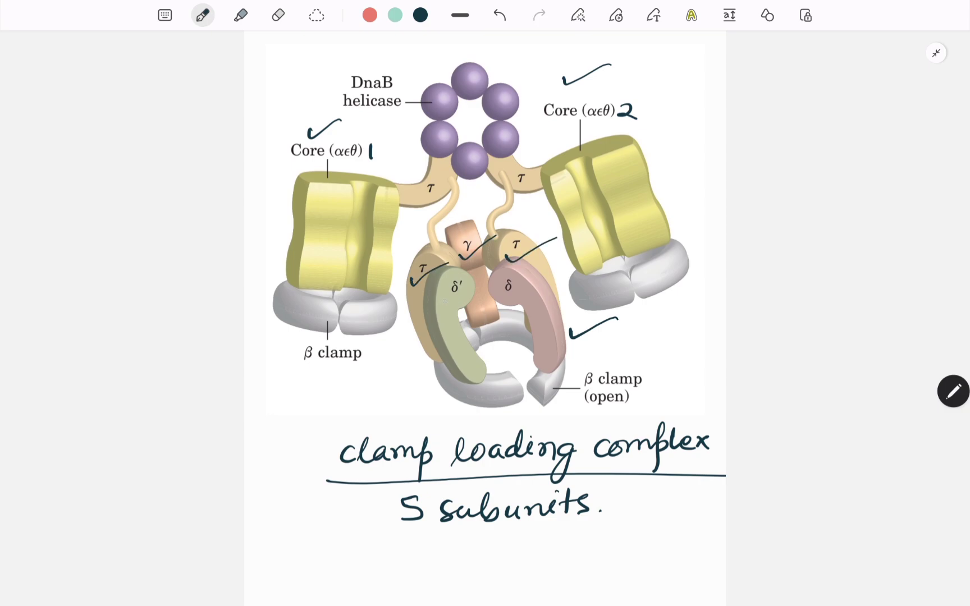
{"action": "mouse_move", "coordinate": [444, 297]}
{"action": "left_mouse_down"}
{"action": "mouse_move", "coordinate": [453, 305]}
{"action": "mouse_move", "coordinate": [481, 283]}
{"action": "mouse_move", "coordinate": [550, 267]}
{"action": "left_mouse_up"}
{"action": "key", "text": "ctrl+z"}
{"action": "left_click_drag", "start_coordinate": [382, 426], "coordinate": [442, 396]}
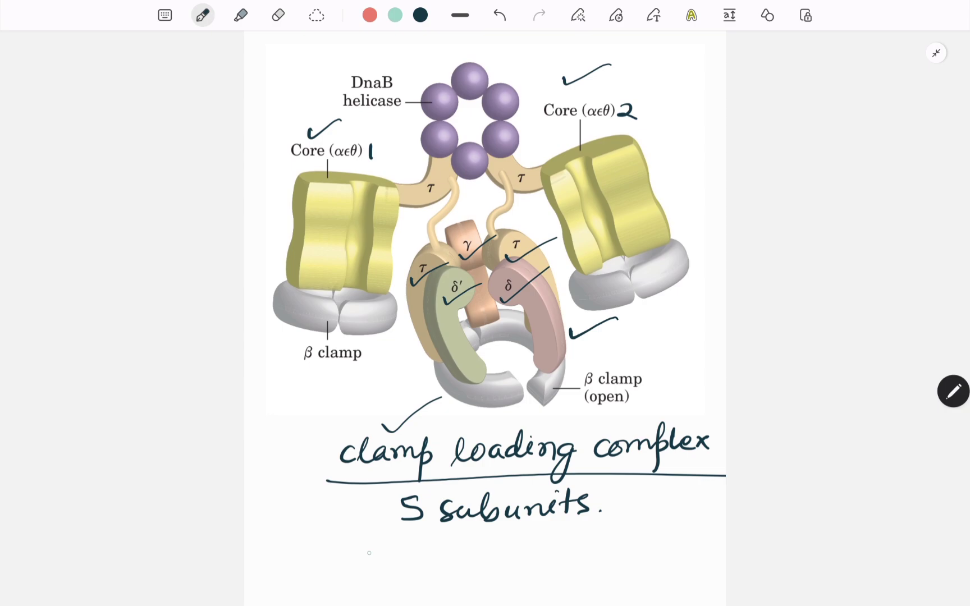
{"action": "left_click_drag", "start_coordinate": [368, 547], "coordinate": [422, 558]}
{"action": "left_click_drag", "start_coordinate": [431, 549], "coordinate": [535, 560]}
{"action": "mouse_move", "coordinate": [534, 541]}
{"action": "left_mouse_down"}
{"action": "mouse_move", "coordinate": [519, 561]}
{"action": "mouse_move", "coordinate": [547, 570]}
{"action": "left_mouse_up"}
Step: Bracket the τ complex and tick both τ subunits
{"action": "left_click_drag", "start_coordinate": [362, 530], "coordinate": [348, 578]}
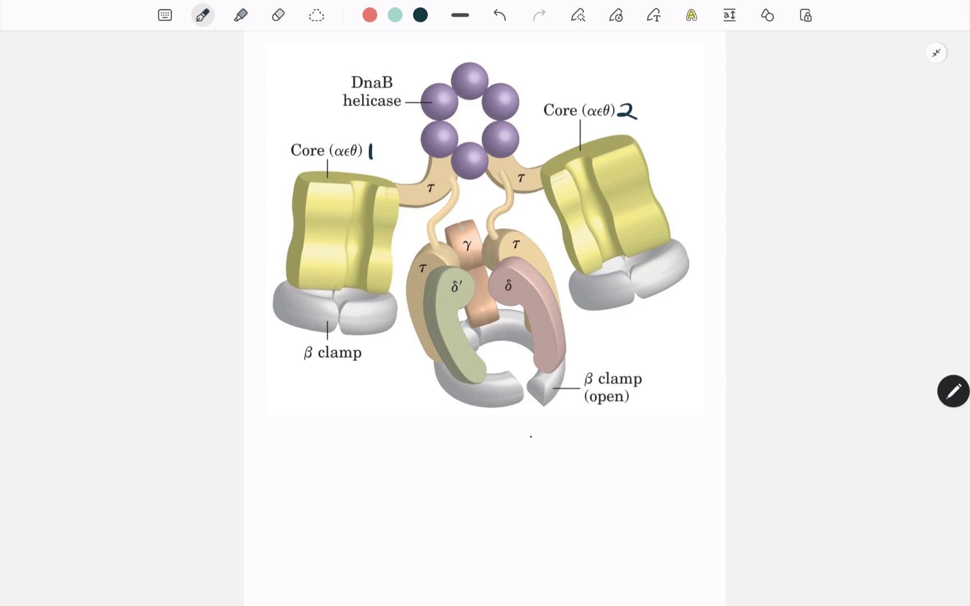
{"action": "left_click_drag", "start_coordinate": [464, 226], "coordinate": [502, 200]}
{"action": "left_click_drag", "start_coordinate": [409, 256], "coordinate": [433, 234]}
{"action": "left_click_drag", "start_coordinate": [516, 231], "coordinate": [541, 216]}
Step: Below the diagram, draw an arrow and write "The γ subunit is"
{"action": "mouse_move", "coordinate": [269, 448]}
{"action": "left_mouse_down"}
{"action": "mouse_move", "coordinate": [294, 444]}
{"action": "mouse_move", "coordinate": [283, 456]}
{"action": "mouse_move", "coordinate": [334, 434]}
{"action": "mouse_move", "coordinate": [318, 457]}
{"action": "left_mouse_up"}
{"action": "mouse_move", "coordinate": [329, 432]}
{"action": "left_mouse_down"}
{"action": "mouse_move", "coordinate": [326, 457]}
{"action": "mouse_move", "coordinate": [395, 434]}
{"action": "mouse_move", "coordinate": [407, 451]}
{"action": "left_mouse_up"}
{"action": "left_click_drag", "start_coordinate": [415, 438], "coordinate": [453, 448]}
{"action": "mouse_move", "coordinate": [446, 437]}
{"action": "left_mouse_down"}
{"action": "mouse_move", "coordinate": [460, 449]}
{"action": "mouse_move", "coordinate": [513, 435]}
{"action": "left_mouse_up"}
{"action": "left_click_drag", "start_coordinate": [511, 421], "coordinate": [522, 446]}
{"action": "left_click_drag", "start_coordinate": [516, 435], "coordinate": [614, 446]}
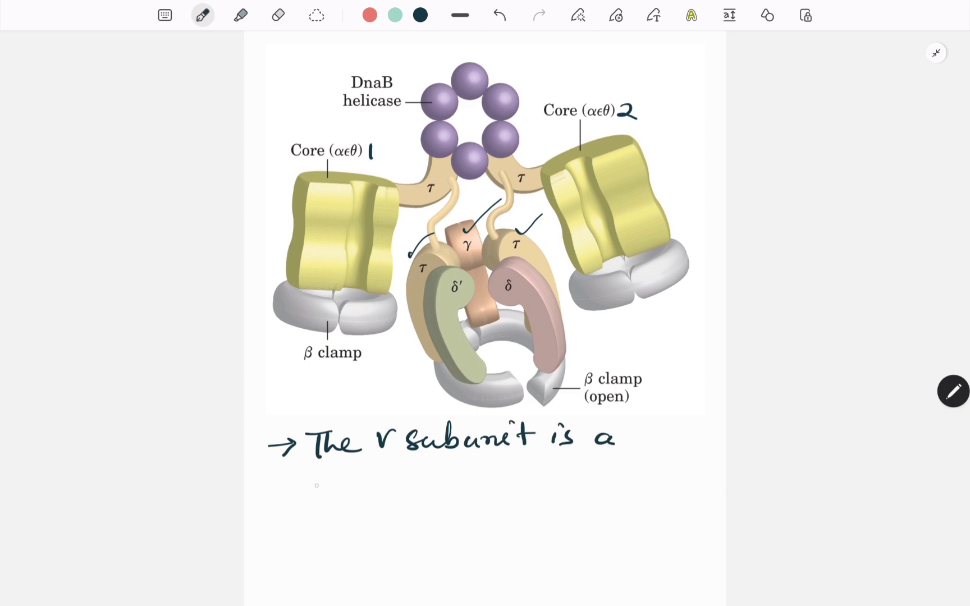
Step: Write "shortened version of" on the next line
{"action": "mouse_move", "coordinate": [334, 481]}
{"action": "left_mouse_down"}
{"action": "mouse_move", "coordinate": [306, 499]}
{"action": "mouse_move", "coordinate": [349, 498]}
{"action": "mouse_move", "coordinate": [379, 482]}
{"action": "mouse_move", "coordinate": [395, 493]}
{"action": "left_mouse_up"}
{"action": "mouse_move", "coordinate": [400, 469]}
{"action": "left_mouse_down"}
{"action": "mouse_move", "coordinate": [399, 491]}
{"action": "mouse_move", "coordinate": [408, 475]}
{"action": "left_mouse_up"}
{"action": "mouse_move", "coordinate": [406, 485]}
{"action": "left_mouse_down"}
{"action": "mouse_move", "coordinate": [414, 477]}
{"action": "mouse_move", "coordinate": [424, 491]}
{"action": "mouse_move", "coordinate": [486, 490]}
{"action": "mouse_move", "coordinate": [486, 502]}
{"action": "mouse_move", "coordinate": [528, 474]}
{"action": "mouse_move", "coordinate": [550, 495]}
{"action": "mouse_move", "coordinate": [559, 483]}
{"action": "left_mouse_up"}
{"action": "mouse_move", "coordinate": [563, 481]}
{"action": "left_mouse_down"}
{"action": "mouse_move", "coordinate": [589, 494]}
{"action": "mouse_move", "coordinate": [594, 479]}
{"action": "mouse_move", "coordinate": [625, 490]}
{"action": "mouse_move", "coordinate": [654, 478]}
{"action": "left_mouse_up"}
{"action": "mouse_move", "coordinate": [669, 489]}
{"action": "left_mouse_down"}
{"action": "mouse_move", "coordinate": [676, 464]}
{"action": "mouse_move", "coordinate": [689, 473]}
{"action": "left_mouse_up"}
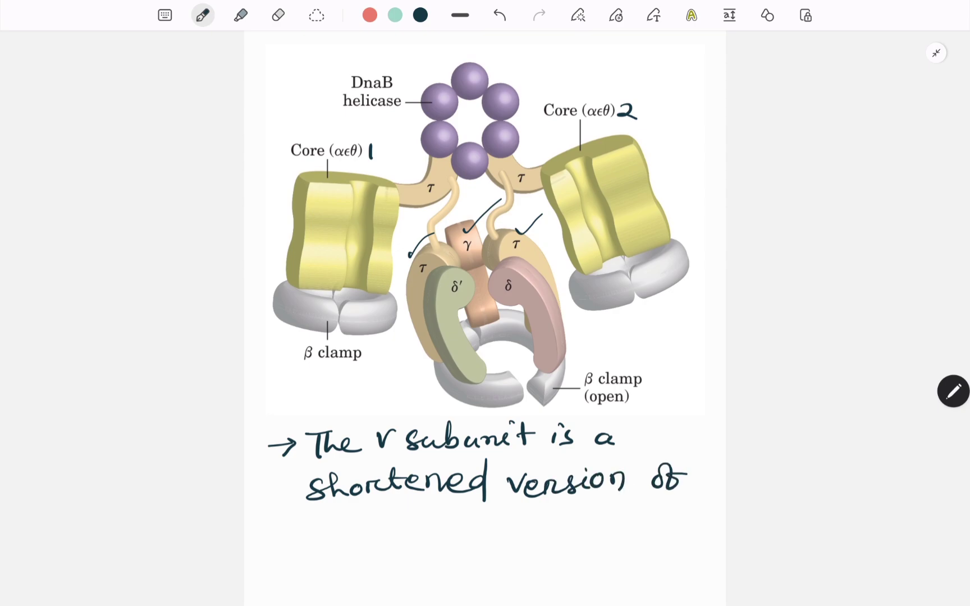
Step: Write "γ subunit" on a new line
{"action": "mouse_move", "coordinate": [308, 520]}
{"action": "left_mouse_down"}
{"action": "mouse_move", "coordinate": [330, 518]}
{"action": "mouse_move", "coordinate": [311, 537]}
{"action": "mouse_move", "coordinate": [386, 526]}
{"action": "mouse_move", "coordinate": [396, 535]}
{"action": "left_mouse_up"}
{"action": "left_click_drag", "start_coordinate": [404, 525], "coordinate": [418, 534]}
{"action": "left_click_drag", "start_coordinate": [422, 531], "coordinate": [458, 530]}
{"action": "left_click_drag", "start_coordinate": [450, 519], "coordinate": [473, 517]}
Step: Draw a new arrow and begin the note "Thus τ"
{"action": "mouse_move", "coordinate": [265, 437]}
{"action": "left_mouse_down"}
{"action": "mouse_move", "coordinate": [292, 434]}
{"action": "mouse_move", "coordinate": [283, 445]}
{"action": "mouse_move", "coordinate": [333, 423]}
{"action": "left_mouse_up"}
{"action": "left_click_drag", "start_coordinate": [319, 426], "coordinate": [316, 447]}
{"action": "mouse_move", "coordinate": [326, 426]}
{"action": "left_mouse_down"}
{"action": "mouse_move", "coordinate": [328, 444]}
{"action": "mouse_move", "coordinate": [362, 438]}
{"action": "mouse_move", "coordinate": [358, 449]}
{"action": "mouse_move", "coordinate": [413, 428]}
{"action": "mouse_move", "coordinate": [388, 456]}
{"action": "left_mouse_up"}
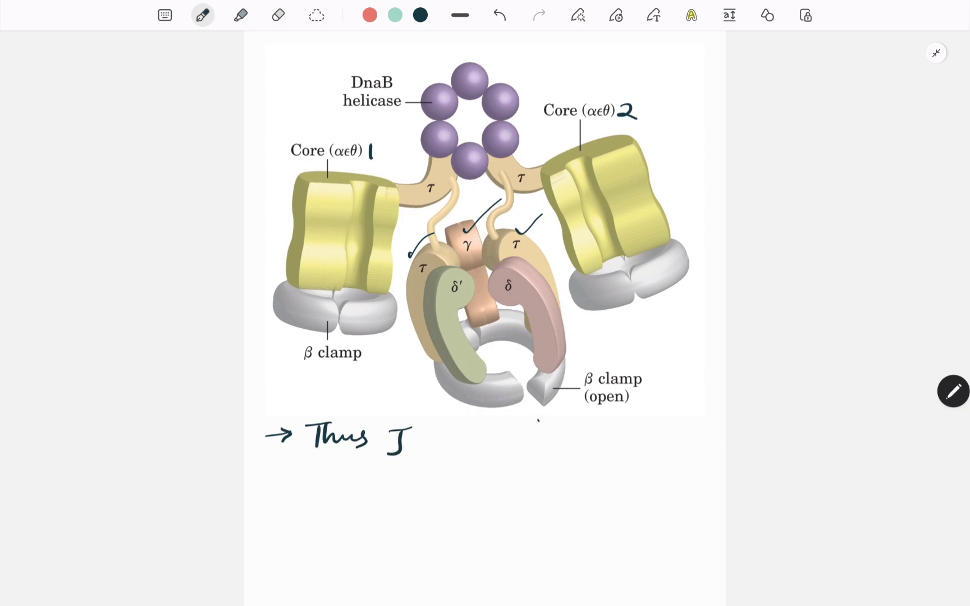
Step: Write "subunit contains" after "Thus τ"
{"action": "left_click_drag", "start_coordinate": [437, 432], "coordinate": [422, 448]}
{"action": "mouse_move", "coordinate": [438, 435]}
{"action": "left_mouse_down"}
{"action": "mouse_move", "coordinate": [500, 446]}
{"action": "mouse_move", "coordinate": [525, 431]}
{"action": "mouse_move", "coordinate": [531, 442]}
{"action": "left_mouse_up"}
{"action": "left_click_drag", "start_coordinate": [532, 432], "coordinate": [546, 429]}
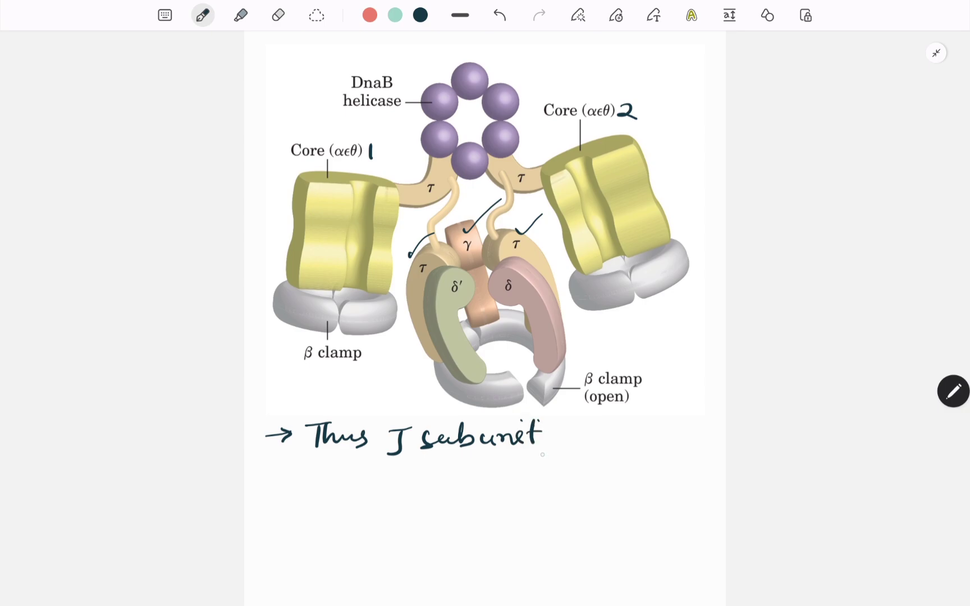
{"action": "left_click_drag", "start_coordinate": [574, 429], "coordinate": [564, 440]}
{"action": "left_click_drag", "start_coordinate": [583, 429], "coordinate": [617, 445]}
{"action": "mouse_move", "coordinate": [619, 432]}
{"action": "left_mouse_down"}
{"action": "mouse_move", "coordinate": [654, 437]}
{"action": "mouse_move", "coordinate": [681, 425]}
{"action": "left_mouse_up"}
{"action": "left_click_drag", "start_coordinate": [680, 434], "coordinate": [670, 443]}
Step: Write "a domain identical to" on the next line
{"action": "mouse_move", "coordinate": [325, 479]}
{"action": "left_mouse_down"}
{"action": "mouse_move", "coordinate": [332, 492]}
{"action": "mouse_move", "coordinate": [363, 497]}
{"action": "mouse_move", "coordinate": [375, 481]}
{"action": "mouse_move", "coordinate": [502, 488]}
{"action": "left_mouse_up"}
{"action": "mouse_move", "coordinate": [514, 473]}
{"action": "left_mouse_down"}
{"action": "mouse_move", "coordinate": [529, 481]}
{"action": "mouse_move", "coordinate": [535, 472]}
{"action": "left_mouse_up"}
{"action": "mouse_move", "coordinate": [539, 458]}
{"action": "left_mouse_down"}
{"action": "mouse_move", "coordinate": [539, 484]}
{"action": "mouse_move", "coordinate": [549, 468]}
{"action": "left_mouse_up"}
{"action": "mouse_move", "coordinate": [546, 471]}
{"action": "left_mouse_down"}
{"action": "mouse_move", "coordinate": [551, 482]}
{"action": "mouse_move", "coordinate": [585, 478]}
{"action": "left_mouse_up"}
{"action": "left_click_drag", "start_coordinate": [593, 450], "coordinate": [603, 478]}
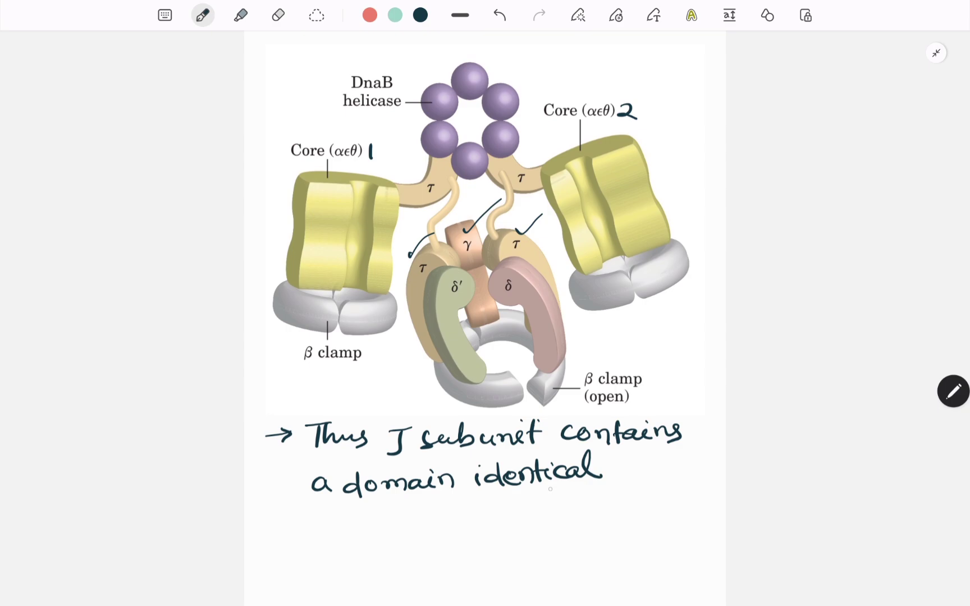
{"action": "mouse_move", "coordinate": [622, 455]}
{"action": "left_mouse_down"}
{"action": "mouse_move", "coordinate": [618, 480]}
{"action": "mouse_move", "coordinate": [624, 469]}
{"action": "left_mouse_up"}
{"action": "left_click_drag", "start_coordinate": [635, 465], "coordinate": [642, 469]}
Step: Write "γ subunit and an additional segment." and underline "additional segment"
{"action": "mouse_move", "coordinate": [315, 515]}
{"action": "left_mouse_down"}
{"action": "mouse_move", "coordinate": [333, 513]}
{"action": "mouse_move", "coordinate": [343, 529]}
{"action": "mouse_move", "coordinate": [452, 525]}
{"action": "mouse_move", "coordinate": [464, 514]}
{"action": "left_mouse_up"}
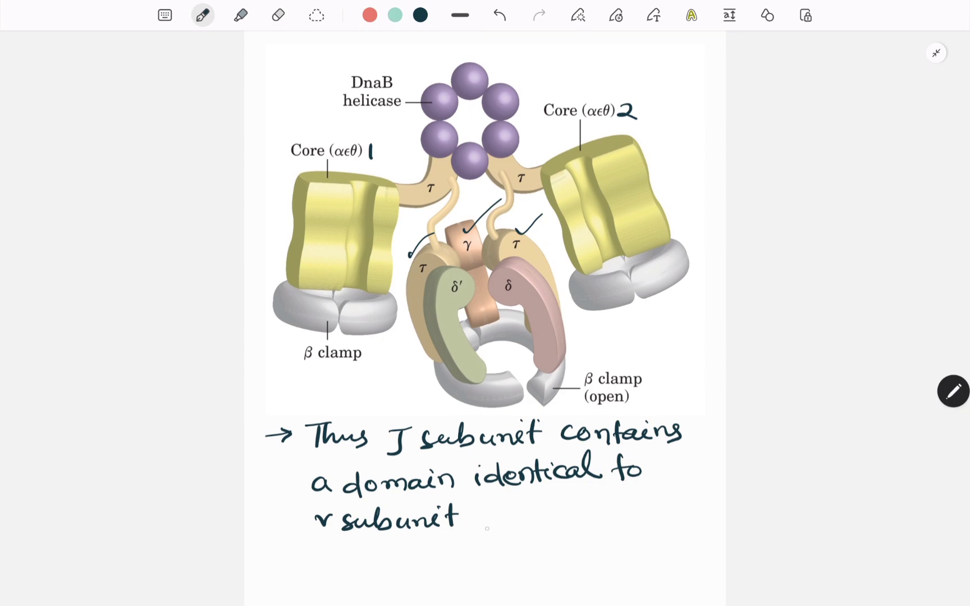
{"action": "mouse_move", "coordinate": [495, 518]}
{"action": "left_mouse_down"}
{"action": "mouse_move", "coordinate": [496, 528]}
{"action": "mouse_move", "coordinate": [535, 530]}
{"action": "mouse_move", "coordinate": [553, 520]}
{"action": "mouse_move", "coordinate": [589, 529]}
{"action": "mouse_move", "coordinate": [683, 514]}
{"action": "left_mouse_up"}
{"action": "left_click_drag", "start_coordinate": [678, 505], "coordinate": [708, 514]}
{"action": "left_click_drag", "start_coordinate": [707, 506], "coordinate": [719, 516]}
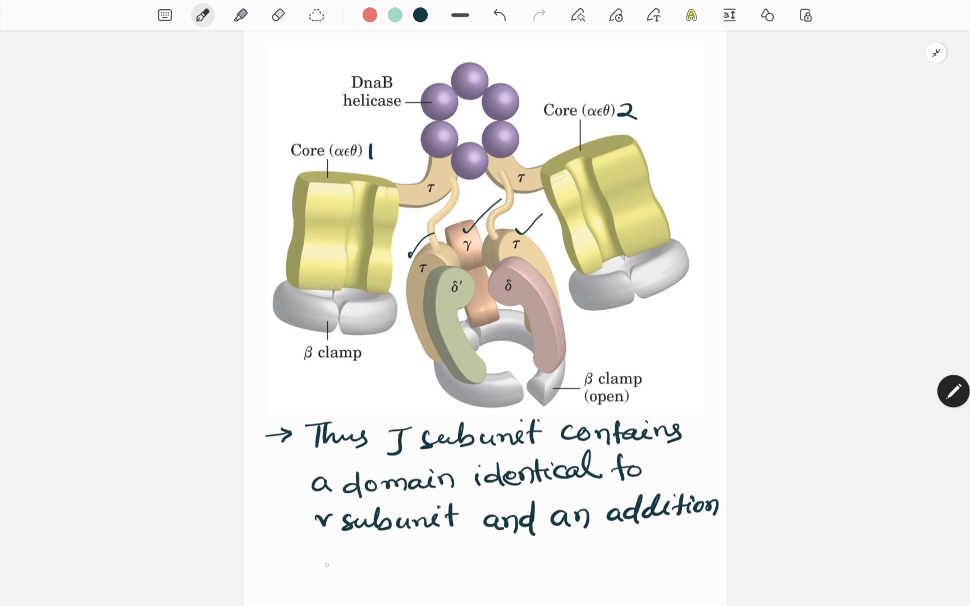
{"action": "mouse_move", "coordinate": [337, 555]}
{"action": "left_mouse_down"}
{"action": "mouse_move", "coordinate": [340, 567]}
{"action": "mouse_move", "coordinate": [358, 565]}
{"action": "left_mouse_up"}
{"action": "left_click_drag", "start_coordinate": [294, 558], "coordinate": [313, 557]}
{"action": "mouse_move", "coordinate": [398, 546]}
{"action": "left_mouse_down"}
{"action": "mouse_move", "coordinate": [384, 562]}
{"action": "mouse_move", "coordinate": [410, 558]}
{"action": "mouse_move", "coordinate": [414, 577]}
{"action": "mouse_move", "coordinate": [473, 557]}
{"action": "mouse_move", "coordinate": [521, 559]}
{"action": "mouse_move", "coordinate": [525, 547]}
{"action": "left_mouse_up"}
{"action": "left_click", "coordinate": [534, 552]}
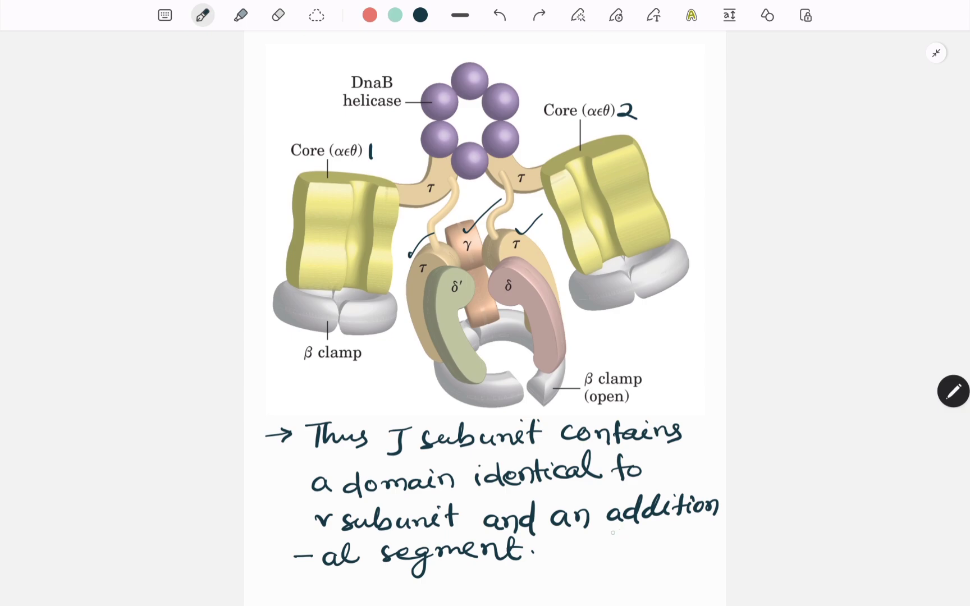
{"action": "left_click_drag", "start_coordinate": [607, 534], "coordinate": [715, 524]}
{"action": "left_click_drag", "start_coordinate": [323, 584], "coordinate": [526, 565]}
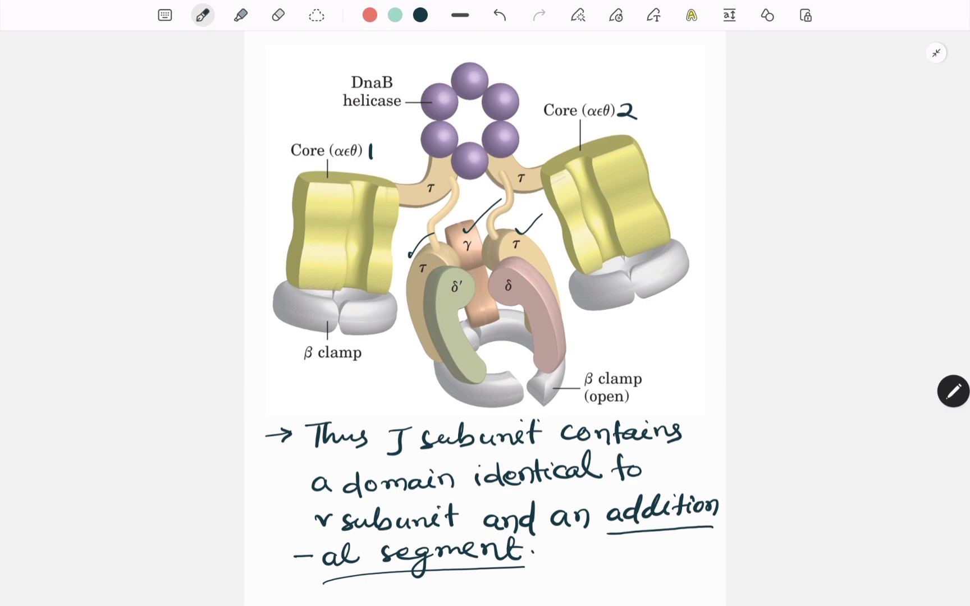
Step: Start a new arrowed note reading "The other two sub…"
{"action": "left_click_drag", "start_coordinate": [266, 442], "coordinate": [288, 440]}
{"action": "mouse_move", "coordinate": [278, 431]}
{"action": "left_mouse_down"}
{"action": "mouse_move", "coordinate": [279, 451]}
{"action": "mouse_move", "coordinate": [315, 429]}
{"action": "mouse_move", "coordinate": [307, 450]}
{"action": "mouse_move", "coordinate": [338, 448]}
{"action": "left_mouse_up"}
{"action": "mouse_move", "coordinate": [330, 442]}
{"action": "left_mouse_down"}
{"action": "mouse_move", "coordinate": [376, 431]}
{"action": "mouse_move", "coordinate": [386, 450]}
{"action": "left_mouse_up"}
{"action": "left_click_drag", "start_coordinate": [389, 436], "coordinate": [452, 447]}
{"action": "mouse_move", "coordinate": [477, 429]}
{"action": "left_mouse_down"}
{"action": "mouse_move", "coordinate": [478, 448]}
{"action": "mouse_move", "coordinate": [490, 437]}
{"action": "left_mouse_up"}
{"action": "left_click_drag", "start_coordinate": [486, 437], "coordinate": [642, 446]}
Step: Write "subunits of DNA polymerase III are χ and ψ."
{"action": "mouse_move", "coordinate": [651, 422]}
{"action": "left_mouse_down"}
{"action": "mouse_move", "coordinate": [653, 446]}
{"action": "mouse_move", "coordinate": [719, 429]}
{"action": "left_mouse_up"}
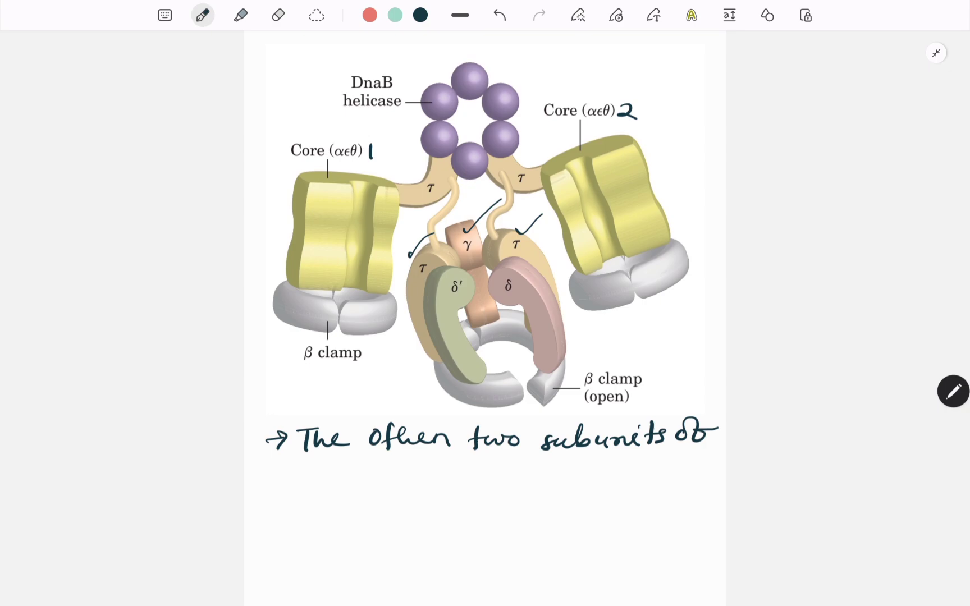
{"action": "mouse_move", "coordinate": [270, 486]}
{"action": "left_mouse_down"}
{"action": "mouse_move", "coordinate": [317, 475]}
{"action": "mouse_move", "coordinate": [336, 495]}
{"action": "mouse_move", "coordinate": [402, 485]}
{"action": "mouse_move", "coordinate": [411, 507]}
{"action": "mouse_move", "coordinate": [430, 487]}
{"action": "mouse_move", "coordinate": [560, 486]}
{"action": "left_mouse_up"}
{"action": "mouse_move", "coordinate": [571, 469]}
{"action": "left_mouse_down"}
{"action": "mouse_move", "coordinate": [569, 487]}
{"action": "mouse_move", "coordinate": [580, 486]}
{"action": "mouse_move", "coordinate": [596, 464]}
{"action": "left_mouse_up"}
{"action": "mouse_move", "coordinate": [547, 488]}
{"action": "left_mouse_down"}
{"action": "mouse_move", "coordinate": [634, 488]}
{"action": "mouse_move", "coordinate": [662, 476]}
{"action": "mouse_move", "coordinate": [688, 500]}
{"action": "left_mouse_up"}
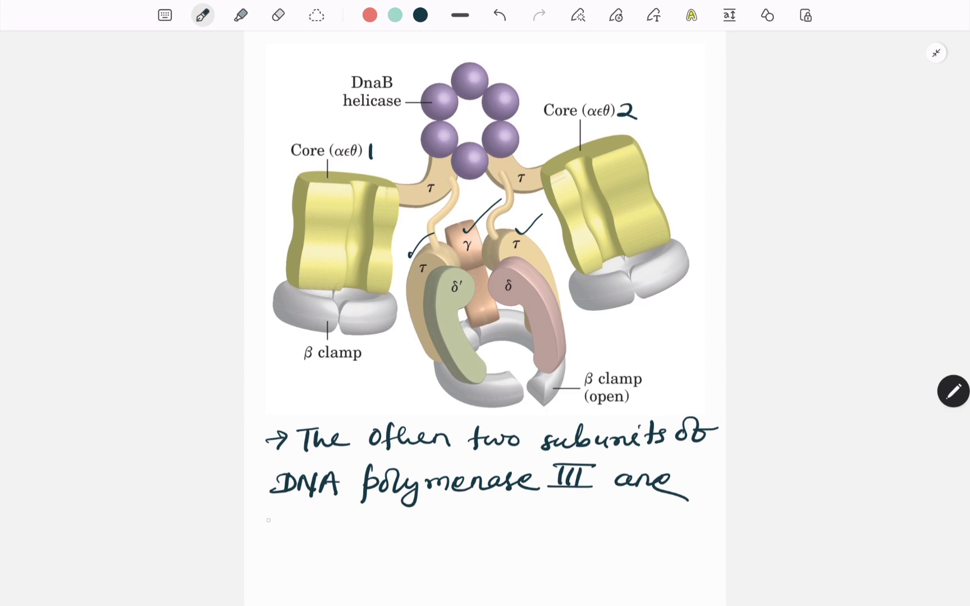
{"action": "mouse_move", "coordinate": [267, 518]}
{"action": "left_mouse_down"}
{"action": "mouse_move", "coordinate": [361, 531]}
{"action": "mouse_move", "coordinate": [361, 541]}
{"action": "mouse_move", "coordinate": [397, 526]}
{"action": "mouse_move", "coordinate": [387, 548]}
{"action": "left_mouse_up"}
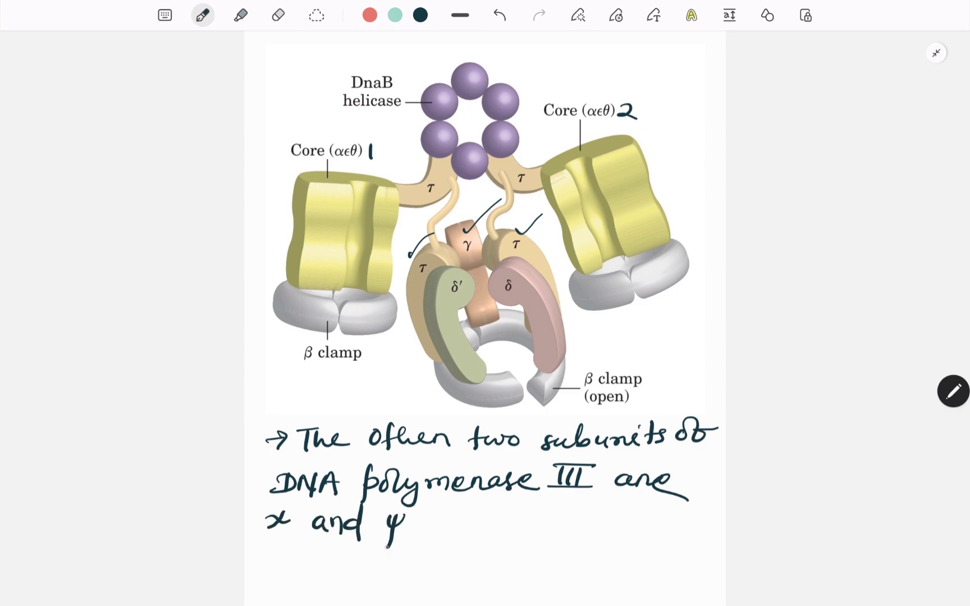
{"action": "left_click", "coordinate": [410, 530]}
Step: Draw two ticks each under χ and ψ
{"action": "left_click_drag", "start_coordinate": [263, 539], "coordinate": [301, 534]}
{"action": "mouse_move", "coordinate": [381, 554]}
{"action": "left_mouse_down"}
{"action": "mouse_move", "coordinate": [382, 563]}
{"action": "mouse_move", "coordinate": [426, 542]}
{"action": "left_mouse_up"}
{"action": "mouse_move", "coordinate": [256, 561]}
{"action": "left_mouse_down"}
{"action": "mouse_move", "coordinate": [262, 571]}
{"action": "mouse_move", "coordinate": [303, 552]}
{"action": "left_mouse_up"}
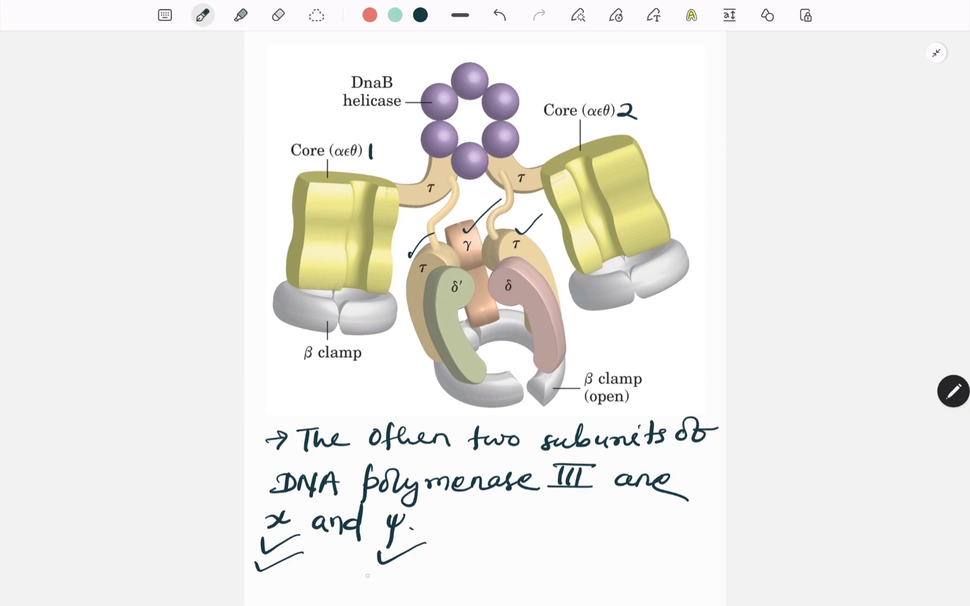
{"action": "left_click_drag", "start_coordinate": [367, 576], "coordinate": [444, 555]}
Step: Tick both β clamp labels, including the "(open)" label
{"action": "left_click_drag", "start_coordinate": [585, 334], "coordinate": [674, 318]}
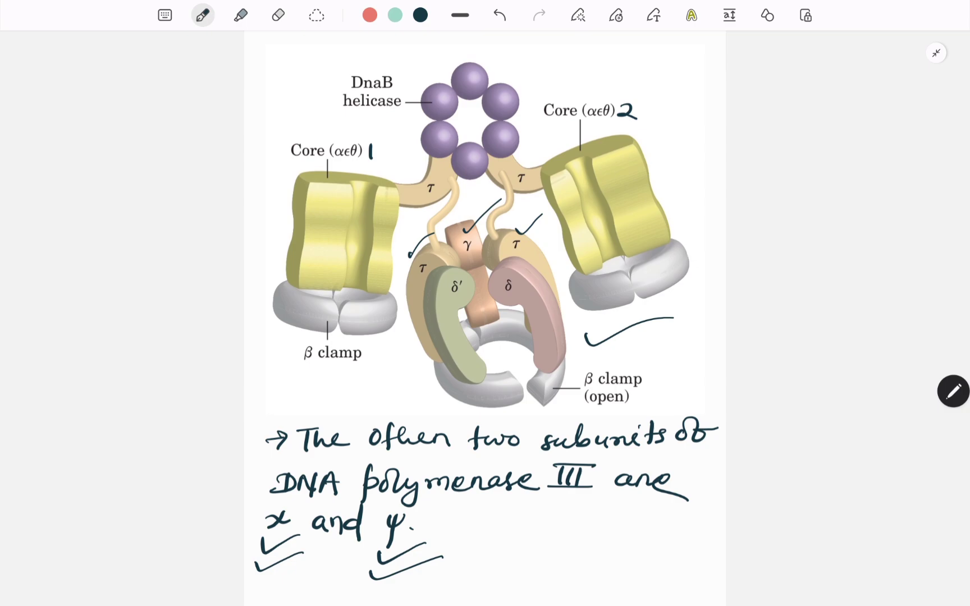
{"action": "left_click_drag", "start_coordinate": [323, 371], "coordinate": [374, 348]}
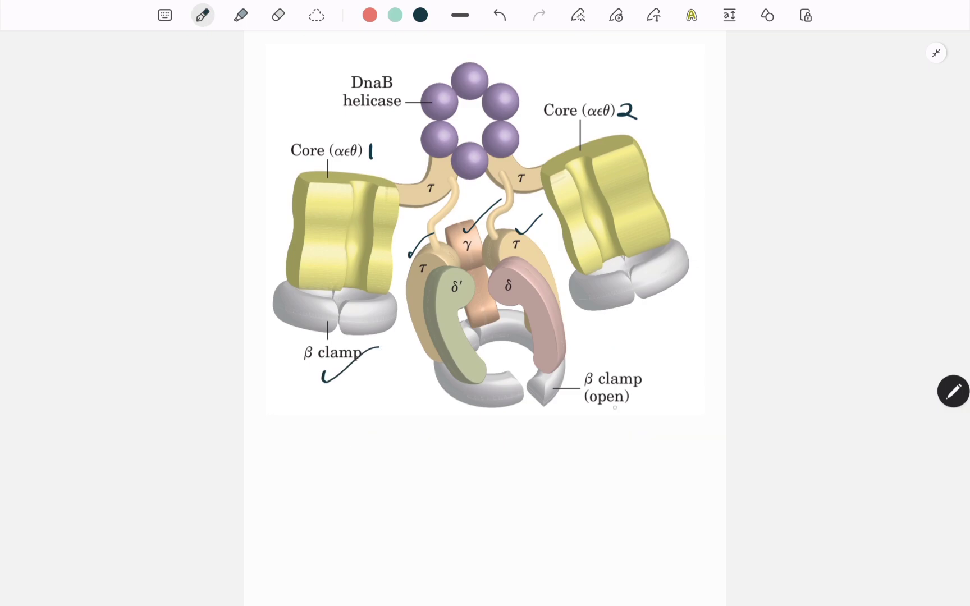
{"action": "mouse_move", "coordinate": [609, 357]}
{"action": "left_mouse_down"}
{"action": "mouse_move", "coordinate": [656, 342]}
{"action": "mouse_move", "coordinate": [684, 365]}
{"action": "left_mouse_up"}
{"action": "left_click_drag", "start_coordinate": [618, 413], "coordinate": [653, 397]}
{"action": "left_click_drag", "start_coordinate": [283, 349], "coordinate": [315, 338]}
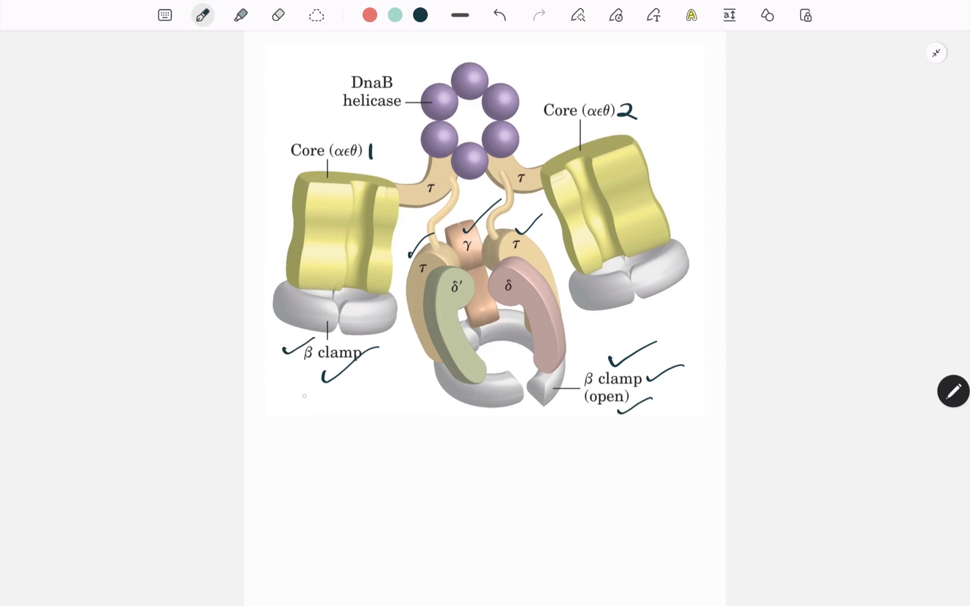
Step: Write "(closed)" under the left clamp and start an arrowed note with "Two"
{"action": "mouse_move", "coordinate": [309, 390]}
{"action": "left_mouse_down"}
{"action": "mouse_move", "coordinate": [301, 400]}
{"action": "mouse_move", "coordinate": [358, 400]}
{"action": "mouse_move", "coordinate": [381, 390]}
{"action": "mouse_move", "coordinate": [383, 376]}
{"action": "left_mouse_up"}
{"action": "left_click_drag", "start_coordinate": [390, 375], "coordinate": [379, 419]}
{"action": "left_click_drag", "start_coordinate": [303, 379], "coordinate": [301, 413]}
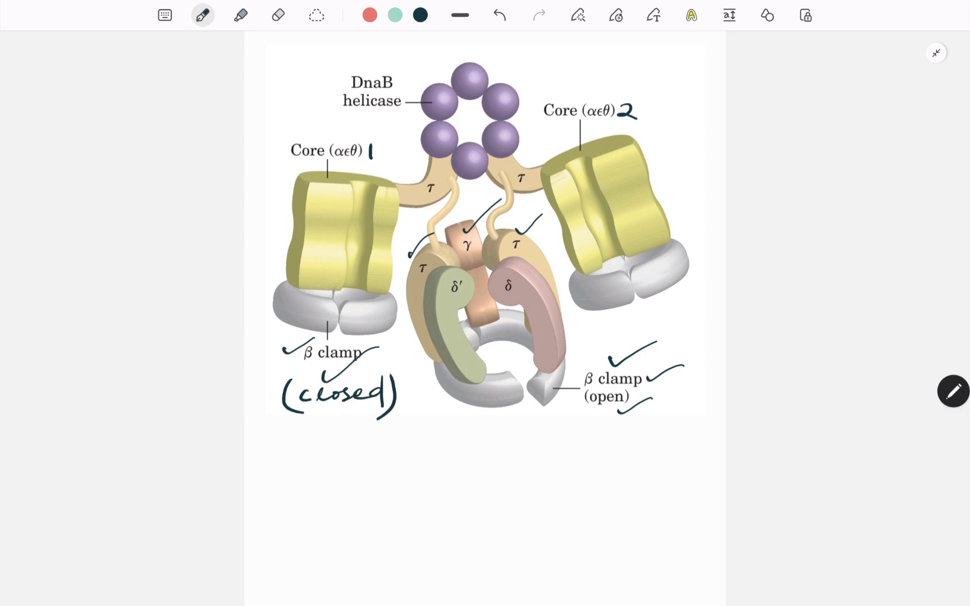
{"action": "mouse_move", "coordinate": [262, 464]}
{"action": "left_mouse_down"}
{"action": "mouse_move", "coordinate": [292, 461]}
{"action": "mouse_move", "coordinate": [279, 472]}
{"action": "mouse_move", "coordinate": [331, 447]}
{"action": "mouse_move", "coordinate": [319, 474]}
{"action": "left_mouse_up"}
{"action": "mouse_move", "coordinate": [323, 456]}
{"action": "left_mouse_down"}
{"action": "mouse_move", "coordinate": [346, 453]}
{"action": "mouse_move", "coordinate": [382, 482]}
{"action": "mouse_move", "coordinate": [385, 470]}
{"action": "mouse_move", "coordinate": [418, 462]}
{"action": "mouse_move", "coordinate": [435, 469]}
{"action": "mouse_move", "coordinate": [504, 455]}
{"action": "left_mouse_up"}
Step: Write "β-clamps interact" after "Two"
{"action": "mouse_move", "coordinate": [502, 452]}
{"action": "left_mouse_down"}
{"action": "mouse_move", "coordinate": [509, 477]}
{"action": "mouse_move", "coordinate": [520, 451]}
{"action": "left_mouse_up"}
{"action": "left_click_drag", "start_coordinate": [521, 455], "coordinate": [531, 458]}
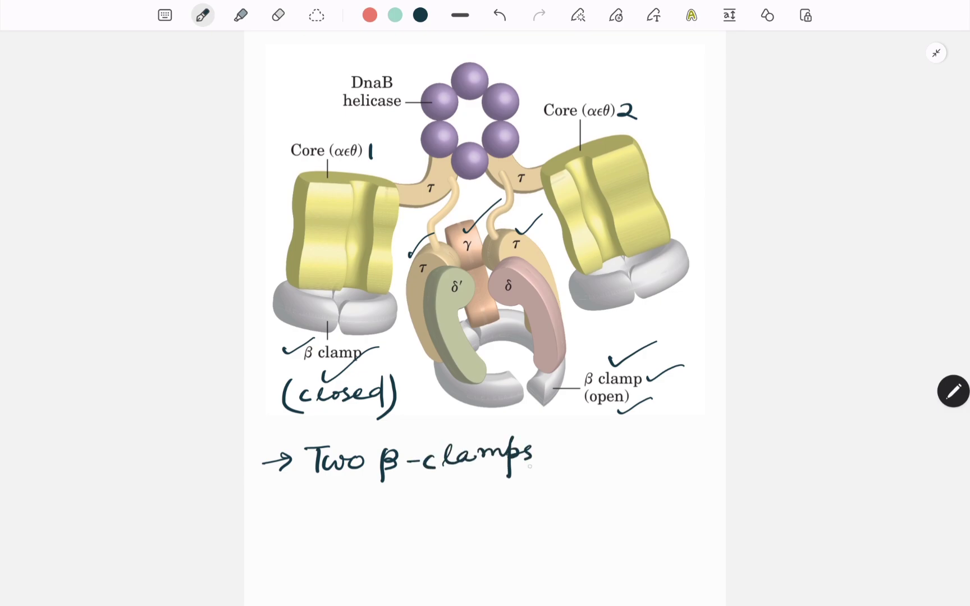
{"action": "mouse_move", "coordinate": [558, 451]}
{"action": "left_mouse_down"}
{"action": "mouse_move", "coordinate": [558, 462]}
{"action": "mouse_move", "coordinate": [584, 463]}
{"action": "mouse_move", "coordinate": [613, 449]}
{"action": "left_mouse_up"}
{"action": "left_click_drag", "start_coordinate": [604, 455], "coordinate": [670, 456]}
{"action": "mouse_move", "coordinate": [687, 426]}
{"action": "left_mouse_down"}
{"action": "mouse_move", "coordinate": [685, 458]}
{"action": "mouse_move", "coordinate": [696, 440]}
{"action": "left_mouse_up"}
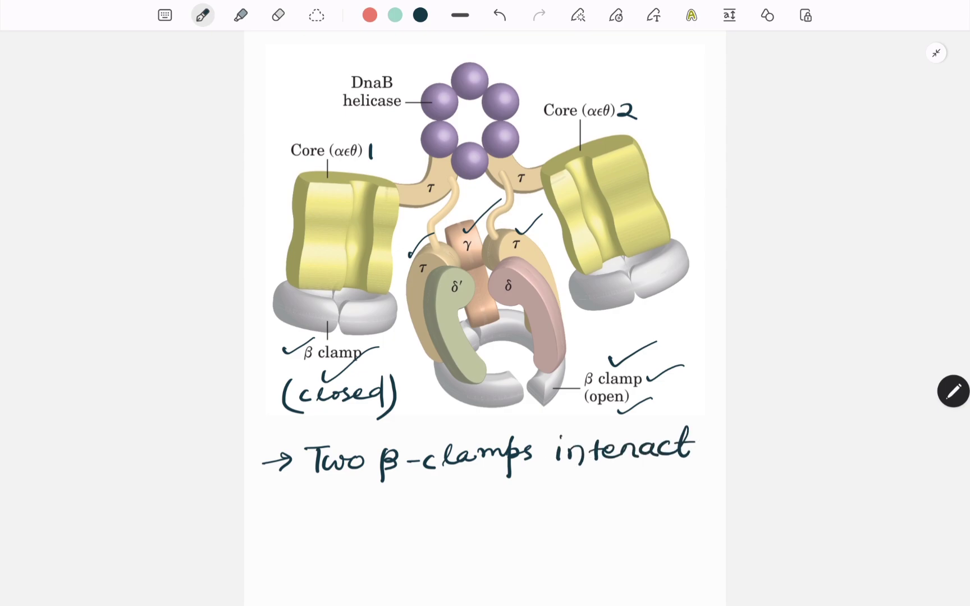
Step: Write "with the 2 core sub-assembly." on the following lines
{"action": "mouse_move", "coordinate": [293, 497]}
{"action": "left_mouse_down"}
{"action": "mouse_move", "coordinate": [332, 513]}
{"action": "mouse_move", "coordinate": [329, 502]}
{"action": "left_mouse_up"}
{"action": "mouse_move", "coordinate": [338, 492]}
{"action": "left_mouse_down"}
{"action": "mouse_move", "coordinate": [358, 511]}
{"action": "mouse_move", "coordinate": [449, 518]}
{"action": "left_mouse_up"}
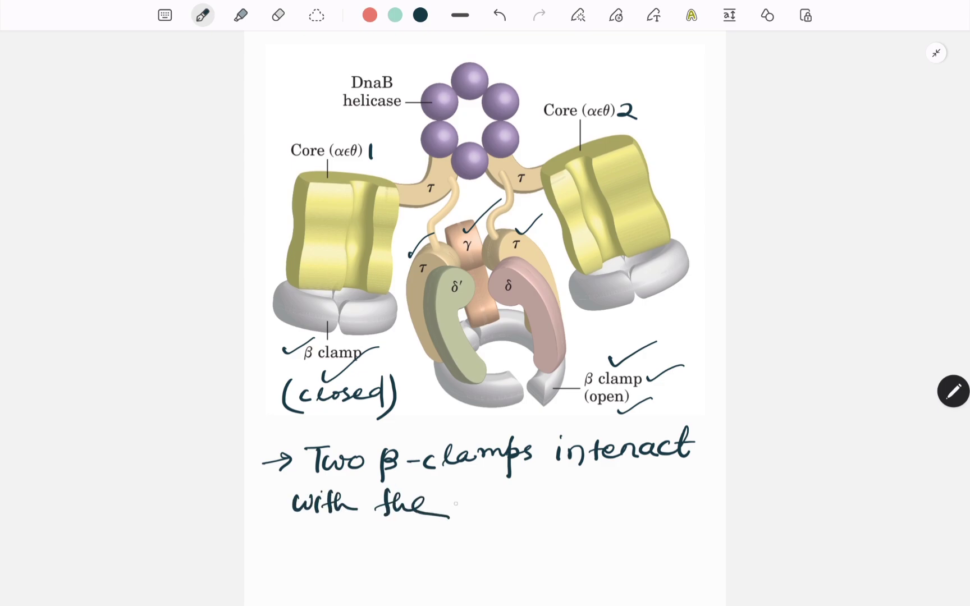
{"action": "mouse_move", "coordinate": [455, 497]}
{"action": "left_mouse_down"}
{"action": "mouse_move", "coordinate": [481, 519]}
{"action": "mouse_move", "coordinate": [542, 503]}
{"action": "left_mouse_up"}
{"action": "left_click_drag", "start_coordinate": [543, 507], "coordinate": [567, 515]}
{"action": "mouse_move", "coordinate": [586, 497]}
{"action": "left_mouse_down"}
{"action": "mouse_move", "coordinate": [579, 512]}
{"action": "mouse_move", "coordinate": [646, 503]}
{"action": "left_mouse_up"}
{"action": "mouse_move", "coordinate": [653, 498]}
{"action": "left_mouse_down"}
{"action": "mouse_move", "coordinate": [657, 508]}
{"action": "mouse_move", "coordinate": [706, 497]}
{"action": "mouse_move", "coordinate": [724, 506]}
{"action": "mouse_move", "coordinate": [681, 535]}
{"action": "mouse_move", "coordinate": [691, 558]}
{"action": "left_mouse_up"}
{"action": "left_click", "coordinate": [717, 535]}
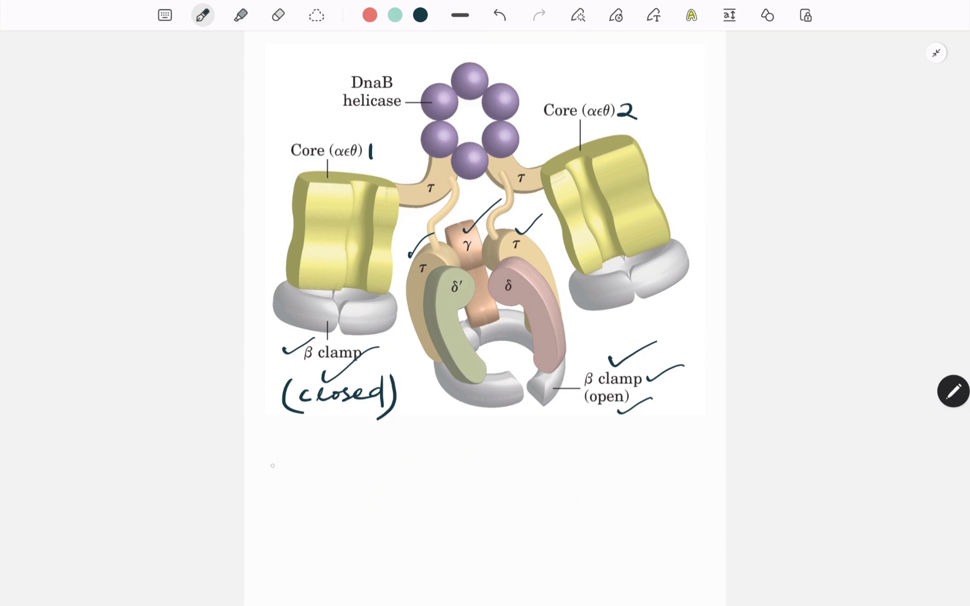
Step: Start a new arrowed note reading "Each β-cl…"
{"action": "mouse_move", "coordinate": [269, 465]}
{"action": "left_mouse_down"}
{"action": "mouse_move", "coordinate": [292, 466]}
{"action": "mouse_move", "coordinate": [286, 473]}
{"action": "mouse_move", "coordinate": [313, 485]}
{"action": "mouse_move", "coordinate": [329, 455]}
{"action": "left_mouse_up"}
{"action": "mouse_move", "coordinate": [314, 469]}
{"action": "left_mouse_down"}
{"action": "mouse_move", "coordinate": [327, 468]}
{"action": "mouse_move", "coordinate": [329, 480]}
{"action": "left_mouse_up"}
{"action": "mouse_move", "coordinate": [346, 468]}
{"action": "left_mouse_down"}
{"action": "mouse_move", "coordinate": [350, 481]}
{"action": "mouse_move", "coordinate": [396, 476]}
{"action": "mouse_move", "coordinate": [416, 488]}
{"action": "mouse_move", "coordinate": [423, 473]}
{"action": "mouse_move", "coordinate": [471, 475]}
{"action": "left_mouse_up"}
{"action": "mouse_move", "coordinate": [473, 474]}
{"action": "left_mouse_down"}
{"action": "mouse_move", "coordinate": [488, 448]}
{"action": "mouse_move", "coordinate": [506, 474]}
{"action": "mouse_move", "coordinate": [538, 454]}
{"action": "mouse_move", "coordinate": [541, 482]}
{"action": "left_mouse_up"}
Step: Complete the note "Each β-clamp is a dimer of β subunit."
{"action": "left_click_drag", "start_coordinate": [540, 456], "coordinate": [571, 470]}
{"action": "mouse_move", "coordinate": [587, 452]}
{"action": "left_mouse_down"}
{"action": "mouse_move", "coordinate": [576, 470]}
{"action": "mouse_move", "coordinate": [632, 472]}
{"action": "left_mouse_up"}
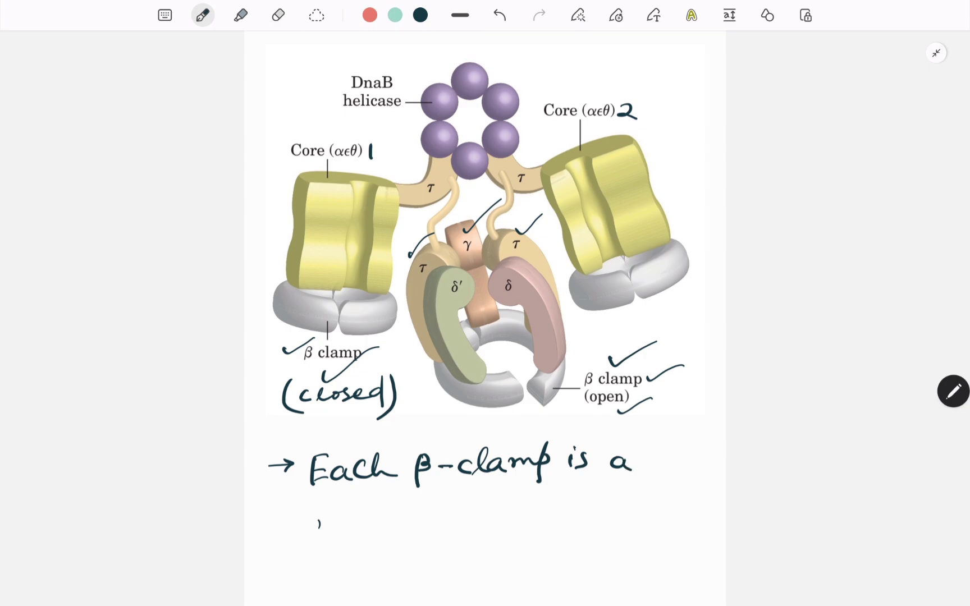
{"action": "mouse_move", "coordinate": [318, 520]}
{"action": "left_mouse_down"}
{"action": "mouse_move", "coordinate": [326, 531]}
{"action": "mouse_move", "coordinate": [584, 523]}
{"action": "left_mouse_up"}
{"action": "mouse_move", "coordinate": [597, 510]}
{"action": "left_mouse_down"}
{"action": "mouse_move", "coordinate": [592, 523]}
{"action": "mouse_move", "coordinate": [649, 517]}
{"action": "left_mouse_up"}
{"action": "left_click_drag", "start_coordinate": [644, 493], "coordinate": [658, 519]}
{"action": "left_click_drag", "start_coordinate": [651, 505], "coordinate": [666, 502]}
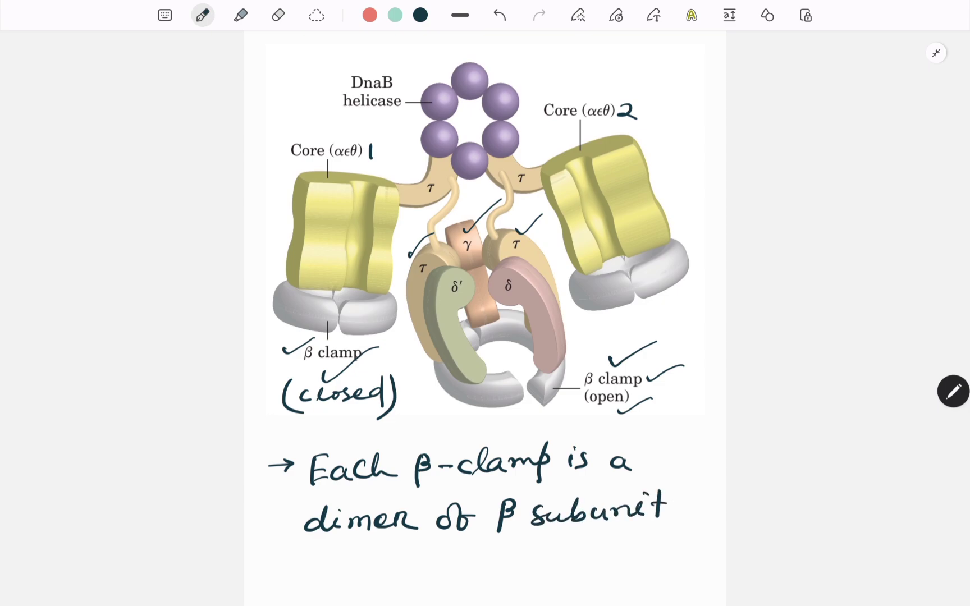
Step: Tick the open β clamp, its label, the grey ring, and "Whole complex"
{"action": "mouse_move", "coordinate": [580, 359]}
{"action": "left_mouse_down"}
{"action": "mouse_move", "coordinate": [585, 367]}
{"action": "mouse_move", "coordinate": [607, 348]}
{"action": "left_mouse_up"}
{"action": "left_click_drag", "start_coordinate": [486, 394], "coordinate": [508, 382]}
{"action": "left_click_drag", "start_coordinate": [499, 330], "coordinate": [520, 319]}
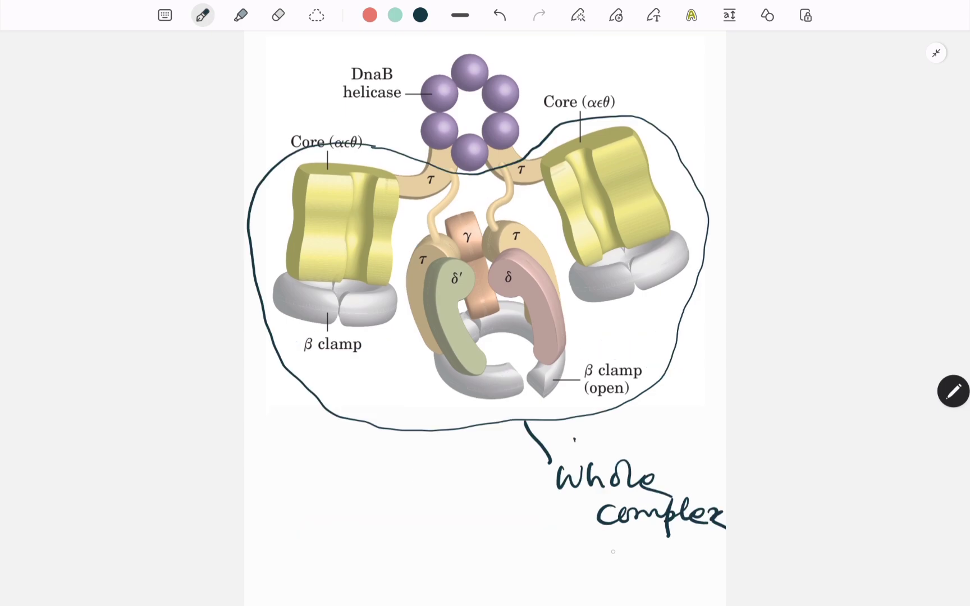
{"action": "left_click_drag", "start_coordinate": [609, 553], "coordinate": [657, 530]}
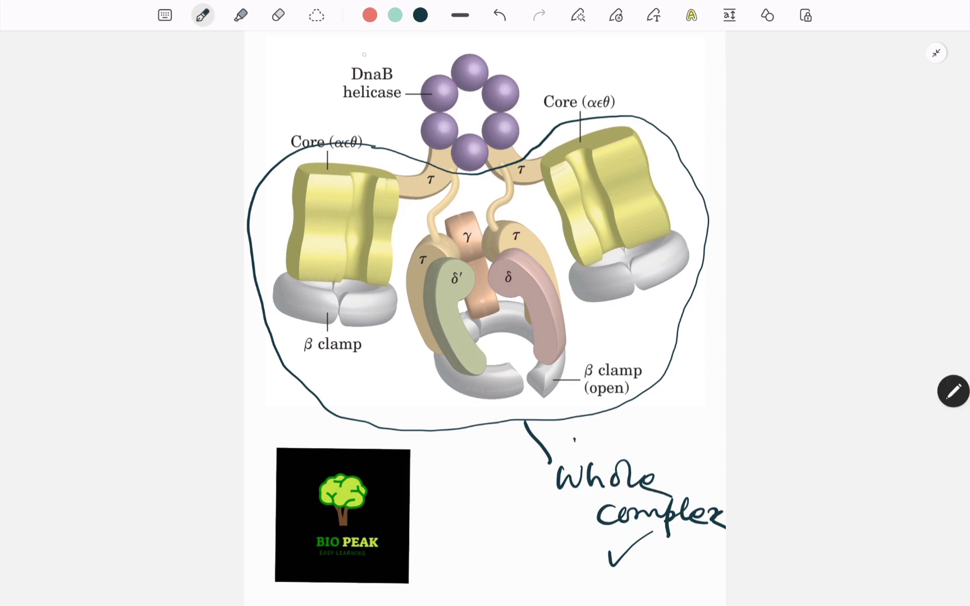
Step: Tick above and left of "DnaB helicase" and both τ arms
{"action": "left_click_drag", "start_coordinate": [364, 53], "coordinate": [406, 35]}
{"action": "mouse_move", "coordinate": [422, 190]}
{"action": "left_mouse_down"}
{"action": "mouse_move", "coordinate": [460, 174]}
{"action": "mouse_move", "coordinate": [547, 163]}
{"action": "left_mouse_up"}
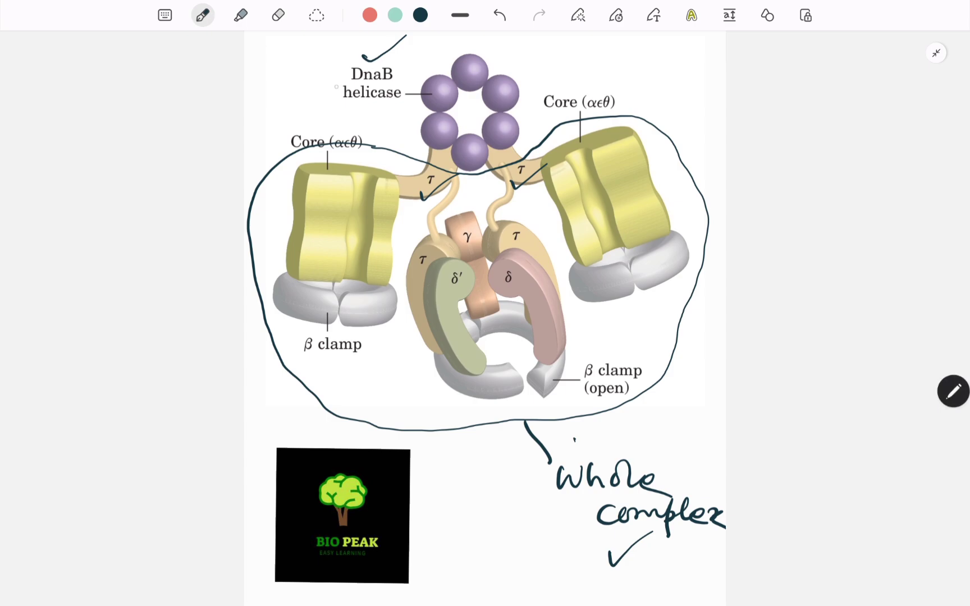
{"action": "left_click_drag", "start_coordinate": [303, 86], "coordinate": [349, 64]}
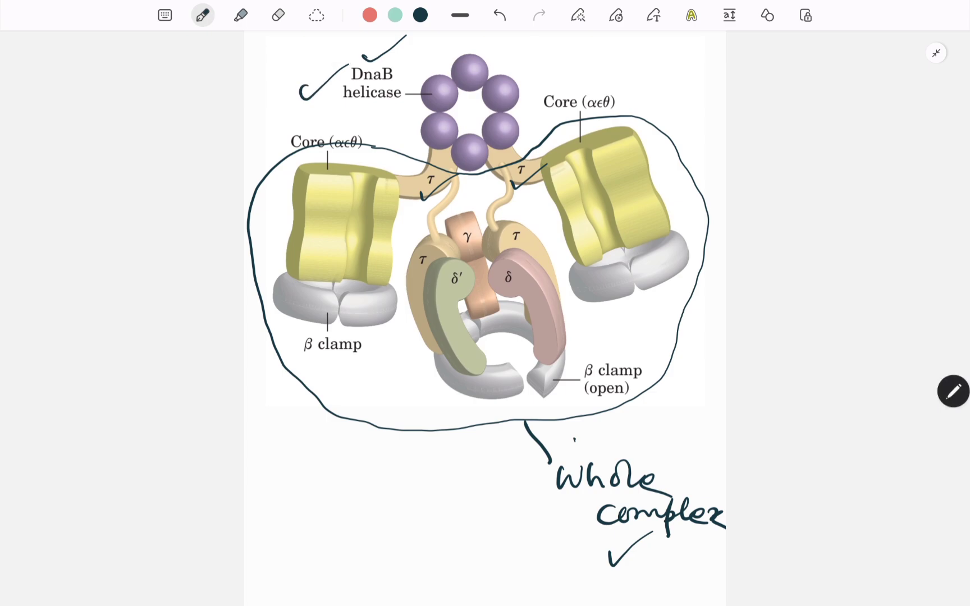